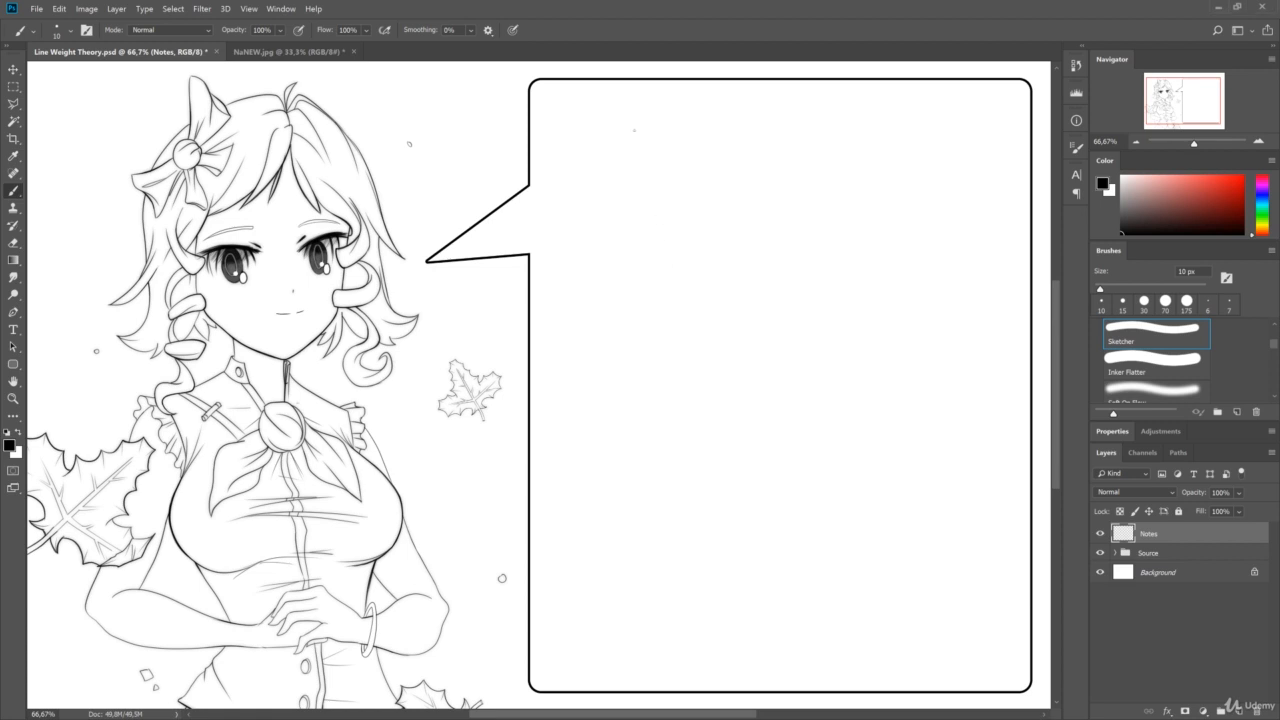
- Draw three near-vertical lines of increasing weight in the speech bubble, add a small circle beside each, and shift the group sideways
{"action": "left_click_drag", "start_coordinate": [636, 120], "coordinate": [641, 296]}
{"action": "left_click_drag", "start_coordinate": [700, 121], "coordinate": [718, 284]}
{"action": "left_click_drag", "start_coordinate": [761, 121], "coordinate": [777, 290]}
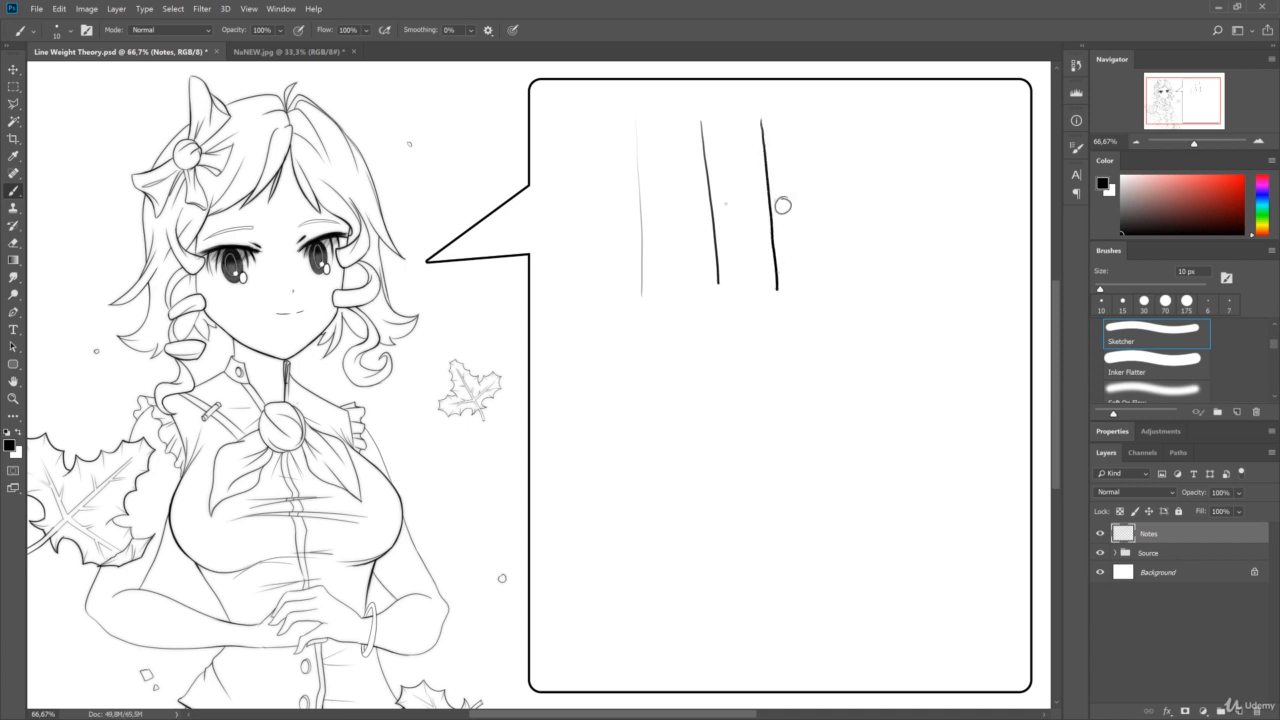
{"action": "left_click_drag", "start_coordinate": [726, 203], "coordinate": [648, 207]}
{"action": "left_click_drag", "start_coordinate": [823, 251], "coordinate": [886, 240]}
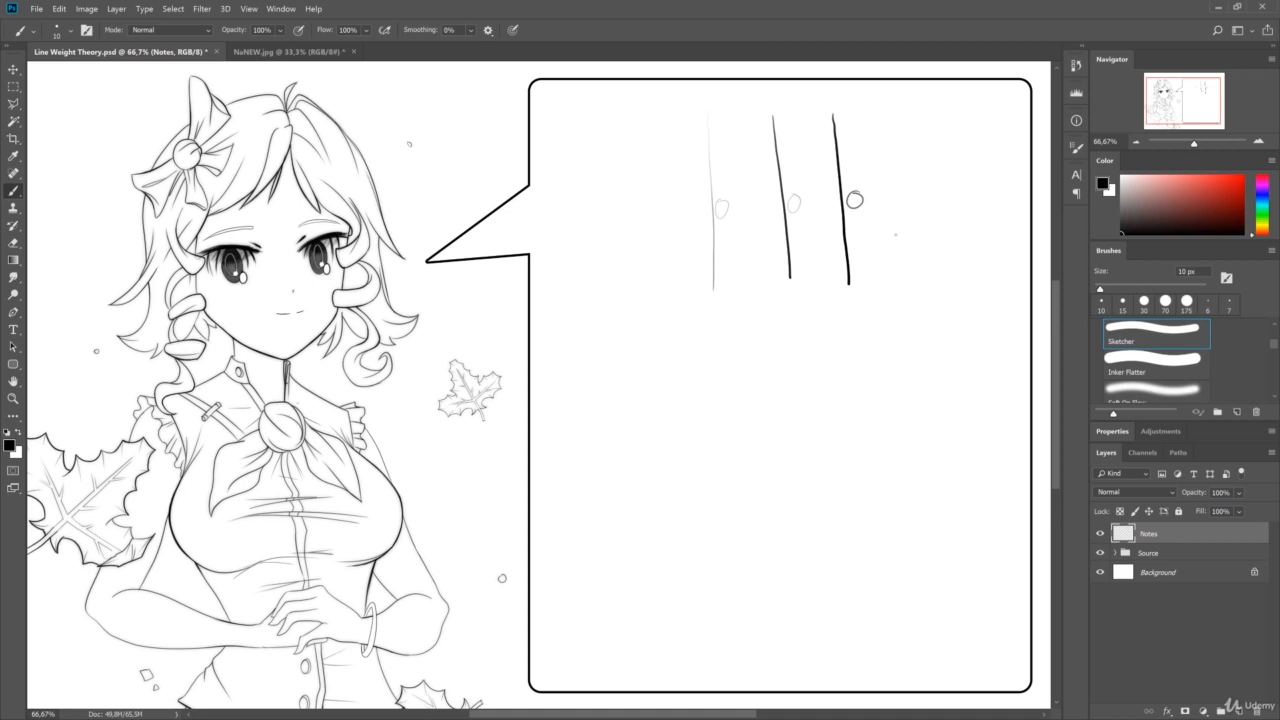
- Handwrite the heading "Atmospheric Perspective" below the three lines and underline it
{"action": "mouse_move", "coordinate": [656, 353]}
{"action": "left_mouse_down"}
{"action": "mouse_move", "coordinate": [706, 352]}
{"action": "mouse_move", "coordinate": [705, 371]}
{"action": "mouse_move", "coordinate": [712, 349]}
{"action": "mouse_move", "coordinate": [770, 358]}
{"action": "left_mouse_up"}
{"action": "mouse_move", "coordinate": [770, 317]}
{"action": "left_mouse_down"}
{"action": "mouse_move", "coordinate": [770, 358]}
{"action": "mouse_move", "coordinate": [775, 341]}
{"action": "mouse_move", "coordinate": [797, 341]}
{"action": "mouse_move", "coordinate": [797, 370]}
{"action": "mouse_move", "coordinate": [846, 350]}
{"action": "left_mouse_up"}
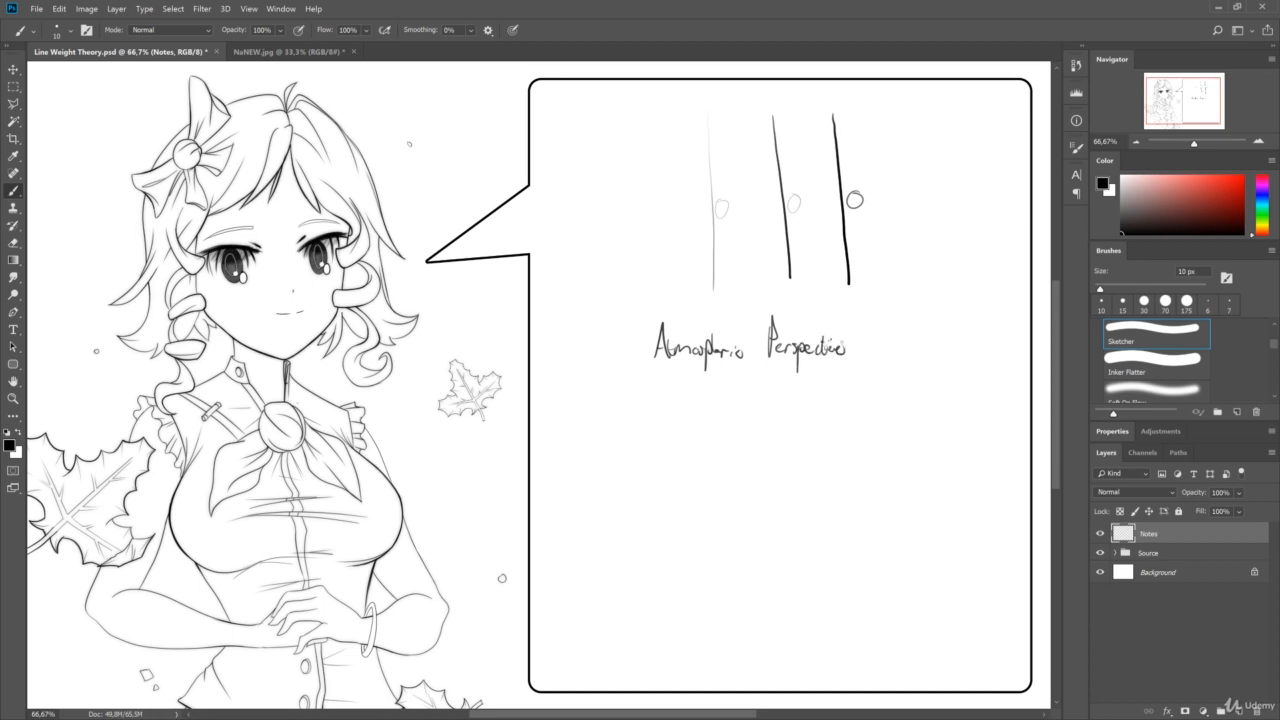
{"action": "left_click_drag", "start_coordinate": [649, 365], "coordinate": [849, 362]}
- Diagram a rectangle labelled "Air" between a dark circle and a faint circle, with an arrow inside pointing to the faint one
{"action": "left_click_drag", "start_coordinate": [878, 407], "coordinate": [877, 408]}
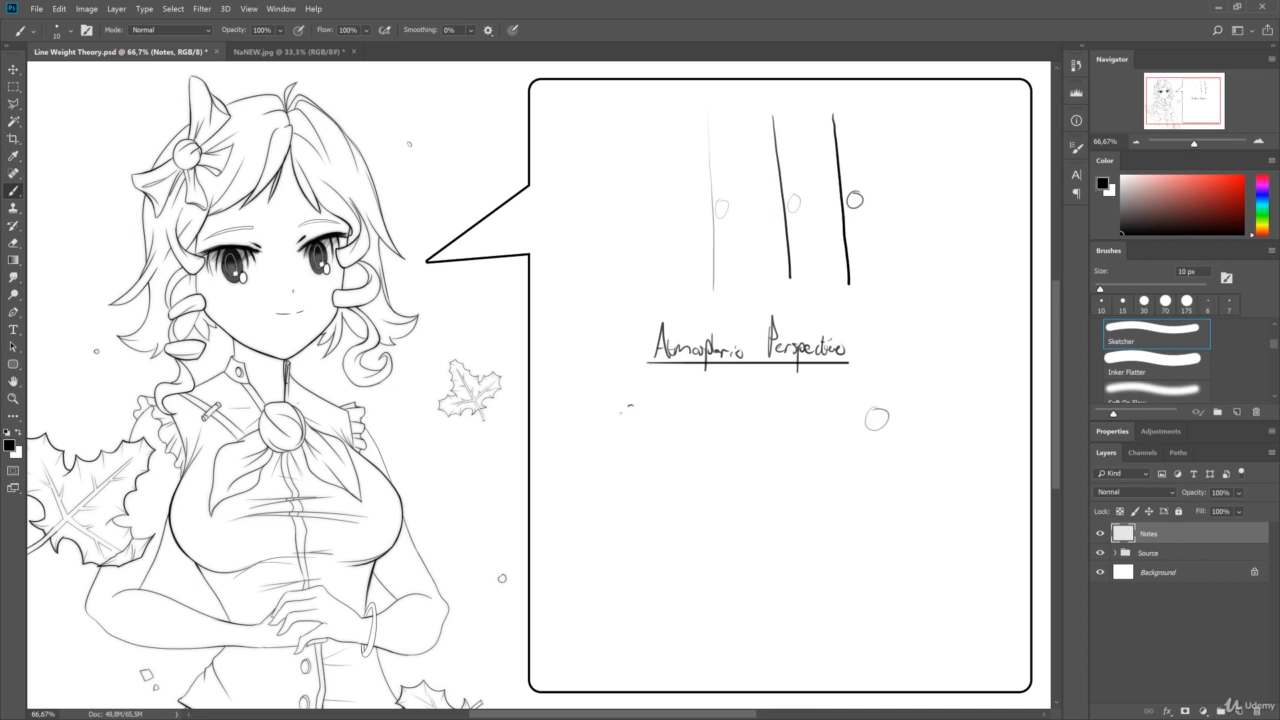
{"action": "mouse_move", "coordinate": [630, 405]}
{"action": "left_mouse_down"}
{"action": "mouse_move", "coordinate": [652, 459]}
{"action": "mouse_move", "coordinate": [845, 457]}
{"action": "left_mouse_up"}
{"action": "mouse_move", "coordinate": [652, 380]}
{"action": "left_mouse_down"}
{"action": "mouse_move", "coordinate": [845, 381]}
{"action": "mouse_move", "coordinate": [846, 456]}
{"action": "left_mouse_up"}
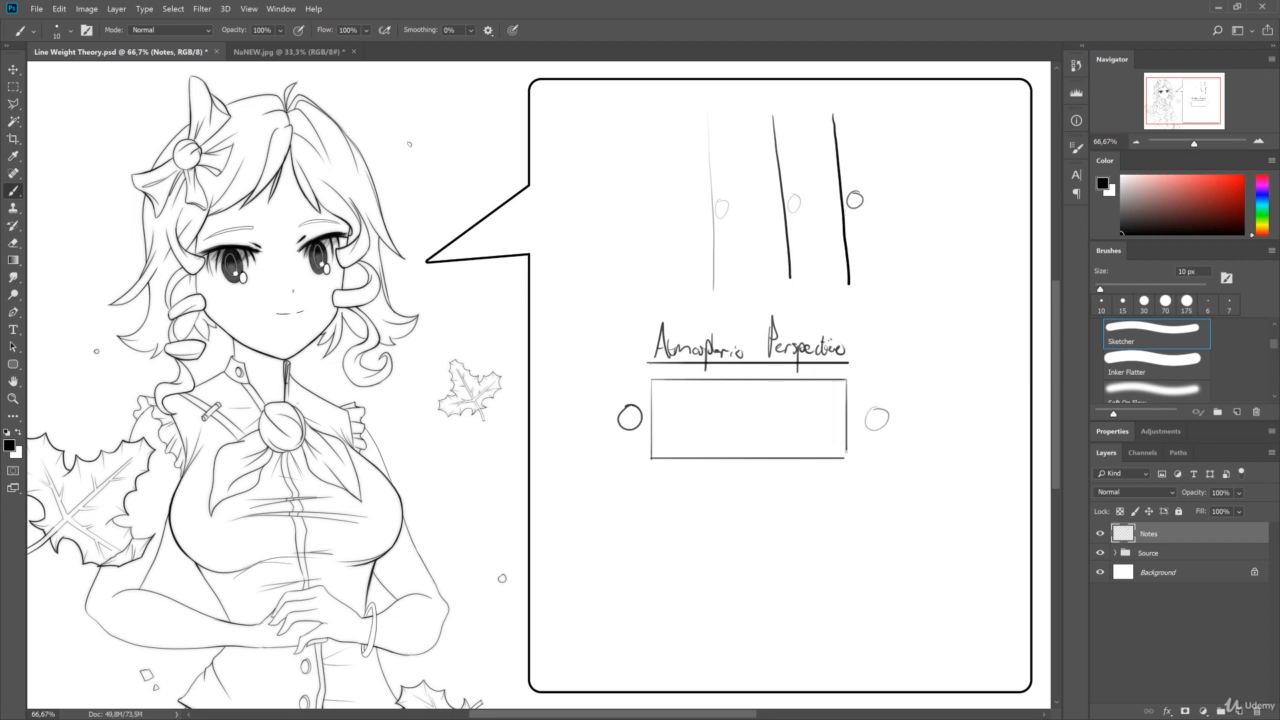
{"action": "left_click_drag", "start_coordinate": [717, 431], "coordinate": [734, 428]}
{"action": "mouse_move", "coordinate": [737, 428]}
{"action": "left_mouse_down"}
{"action": "mouse_move", "coordinate": [741, 418]}
{"action": "mouse_move", "coordinate": [742, 442]}
{"action": "mouse_move", "coordinate": [813, 447]}
{"action": "mouse_move", "coordinate": [805, 437]}
{"action": "left_mouse_up"}
{"action": "left_click_drag", "start_coordinate": [754, 381], "coordinate": [782, 381]}
- Sketch a sphere with a curved contour line and a tall cylinder standing behind it, below the air diagram
{"action": "mouse_move", "coordinate": [689, 601]}
{"action": "left_mouse_down"}
{"action": "mouse_move", "coordinate": [696, 651]}
{"action": "mouse_move", "coordinate": [750, 541]}
{"action": "mouse_move", "coordinate": [666, 638]}
{"action": "mouse_move", "coordinate": [771, 576]}
{"action": "mouse_move", "coordinate": [659, 581]}
{"action": "mouse_move", "coordinate": [756, 614]}
{"action": "mouse_move", "coordinate": [718, 636]}
{"action": "left_mouse_up"}
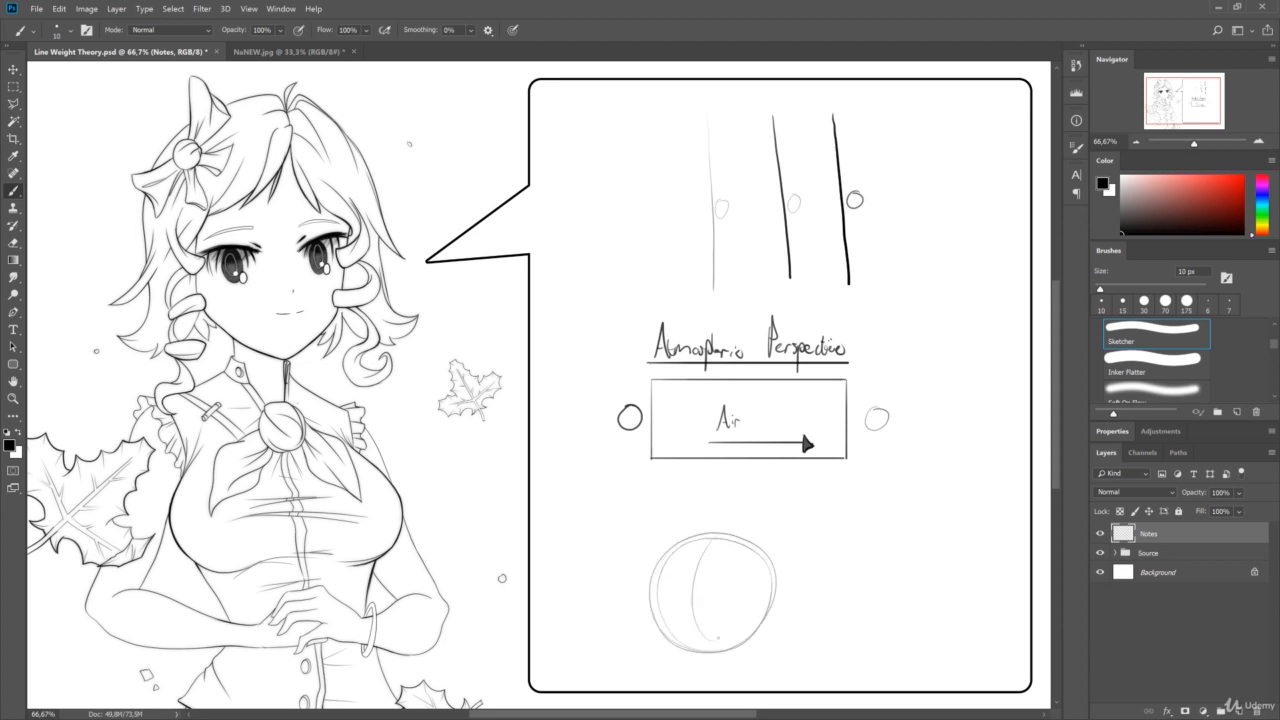
{"action": "left_click_drag", "start_coordinate": [737, 494], "coordinate": [736, 538]}
{"action": "mouse_move", "coordinate": [724, 490]}
{"action": "left_mouse_down"}
{"action": "mouse_move", "coordinate": [806, 500]}
{"action": "mouse_move", "coordinate": [801, 640]}
{"action": "mouse_move", "coordinate": [740, 652]}
{"action": "mouse_move", "coordinate": [800, 646]}
{"action": "mouse_move", "coordinate": [748, 651]}
{"action": "mouse_move", "coordinate": [784, 656]}
{"action": "left_mouse_up"}
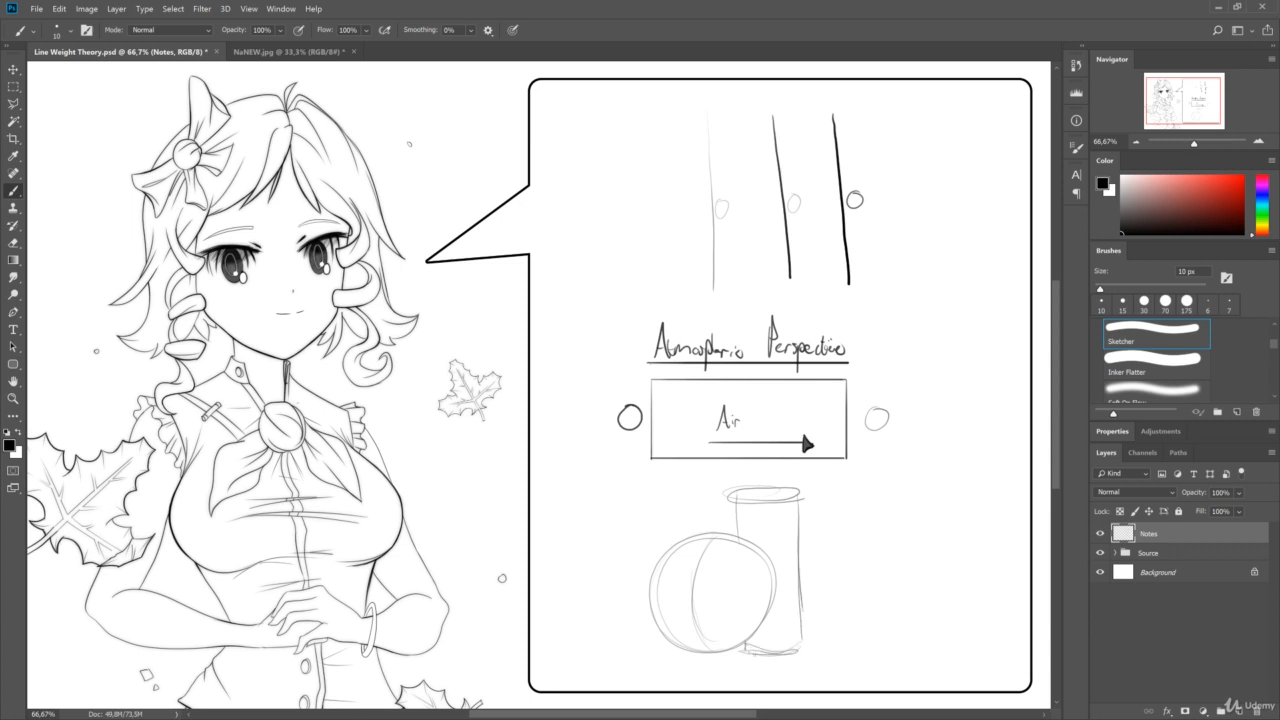
- Darken the cylinder's far edge and build up heavier line weight around the sphere's outline, especially where the shapes overlap
{"action": "left_click_drag", "start_coordinate": [798, 496], "coordinate": [799, 642]}
{"action": "mouse_move", "coordinate": [754, 546]}
{"action": "left_mouse_down"}
{"action": "mouse_move", "coordinate": [692, 536]}
{"action": "mouse_move", "coordinate": [661, 571]}
{"action": "mouse_move", "coordinate": [740, 534]}
{"action": "mouse_move", "coordinate": [773, 576]}
{"action": "mouse_move", "coordinate": [731, 534]}
{"action": "mouse_move", "coordinate": [681, 542]}
{"action": "left_mouse_up"}
{"action": "left_click_drag", "start_coordinate": [758, 547], "coordinate": [776, 578]}
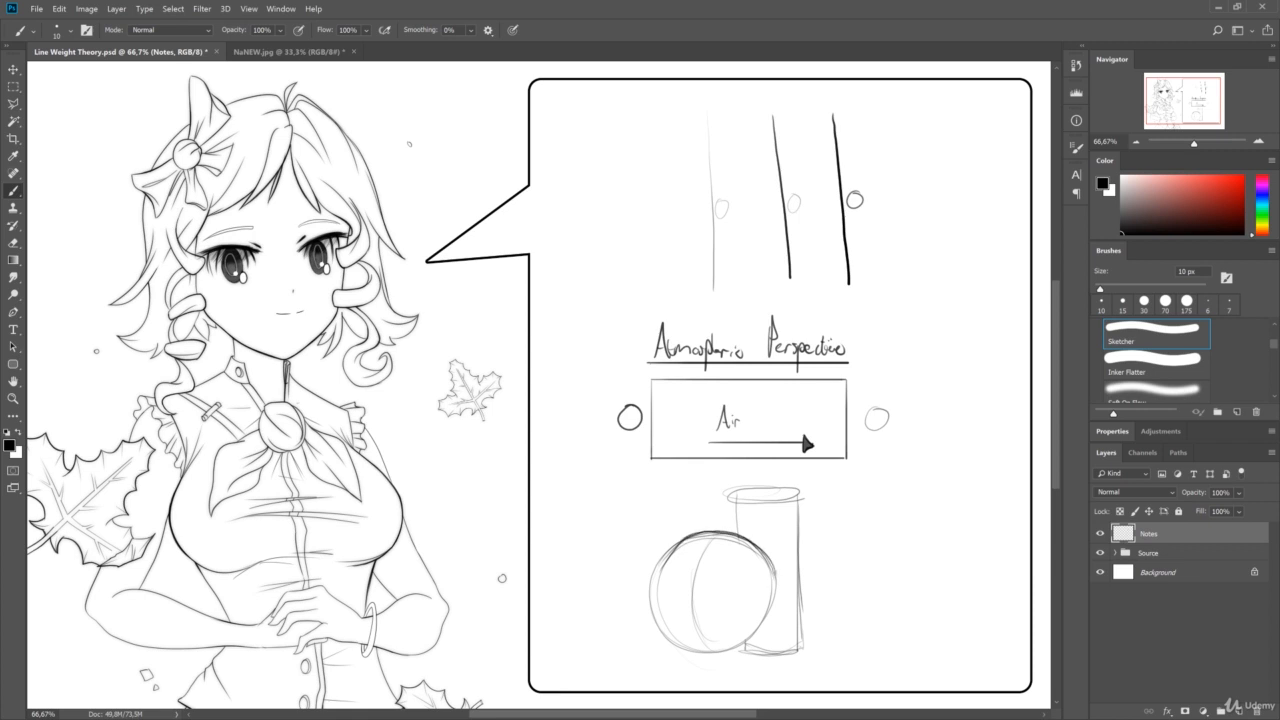
{"action": "left_click_drag", "start_coordinate": [757, 637], "coordinate": [729, 649]}
{"action": "mouse_move", "coordinate": [757, 636]}
{"action": "left_mouse_down"}
{"action": "mouse_move", "coordinate": [693, 651]}
{"action": "mouse_move", "coordinate": [737, 644]}
{"action": "left_mouse_up"}
- Draw a diagonal line beside the cylinder and thicken its upper part into a heavy black stroke
{"action": "left_click_drag", "start_coordinate": [845, 566], "coordinate": [928, 464]}
{"action": "left_click_drag", "start_coordinate": [856, 542], "coordinate": [926, 462]}
{"action": "mouse_move", "coordinate": [886, 512]}
{"action": "left_mouse_down"}
{"action": "mouse_move", "coordinate": [920, 468]}
{"action": "mouse_move", "coordinate": [826, 605]}
{"action": "left_mouse_up"}
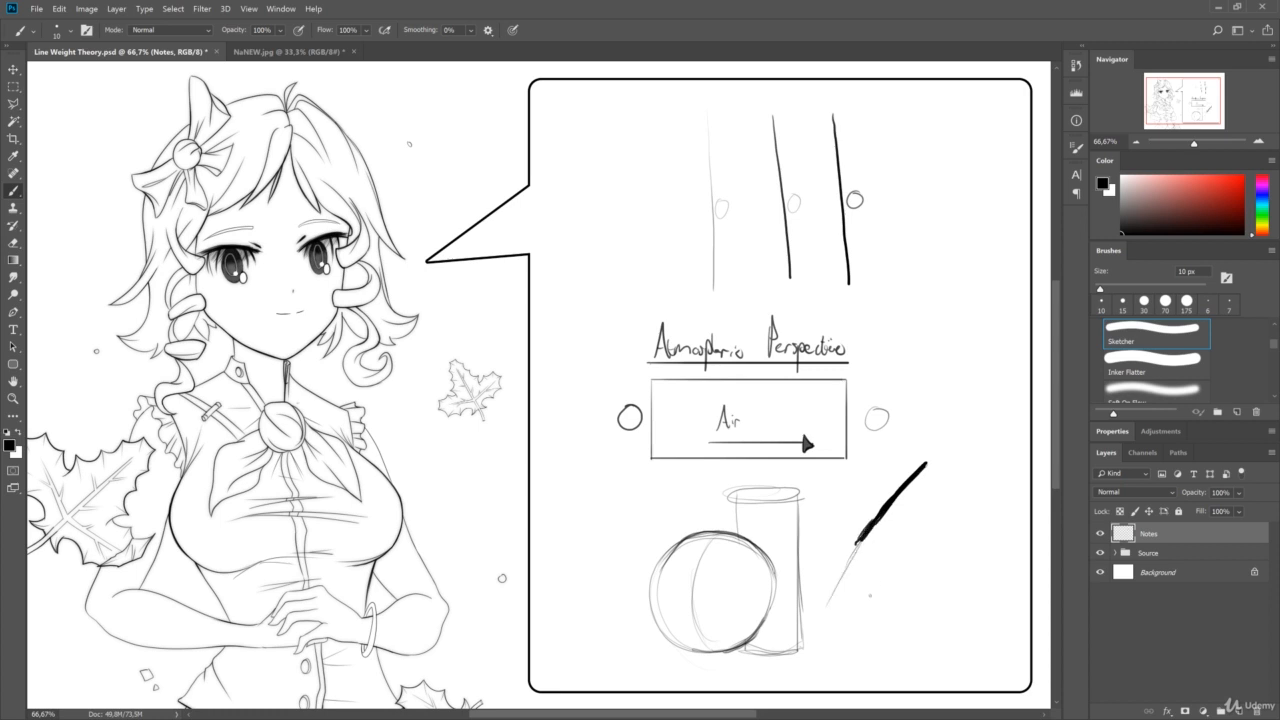
- Draw a second diagonal line, thicken its middle section, and add a thin line branching upward from it
{"action": "left_click_drag", "start_coordinate": [958, 486], "coordinate": [861, 629]}
{"action": "mouse_move", "coordinate": [910, 542]}
{"action": "left_mouse_down"}
{"action": "mouse_move", "coordinate": [876, 600]}
{"action": "mouse_move", "coordinate": [884, 588]}
{"action": "left_mouse_up"}
{"action": "mouse_move", "coordinate": [926, 522]}
{"action": "left_mouse_down"}
{"action": "mouse_move", "coordinate": [892, 578]}
{"action": "mouse_move", "coordinate": [918, 531]}
{"action": "left_mouse_up"}
{"action": "left_click_drag", "start_coordinate": [934, 462], "coordinate": [910, 541]}
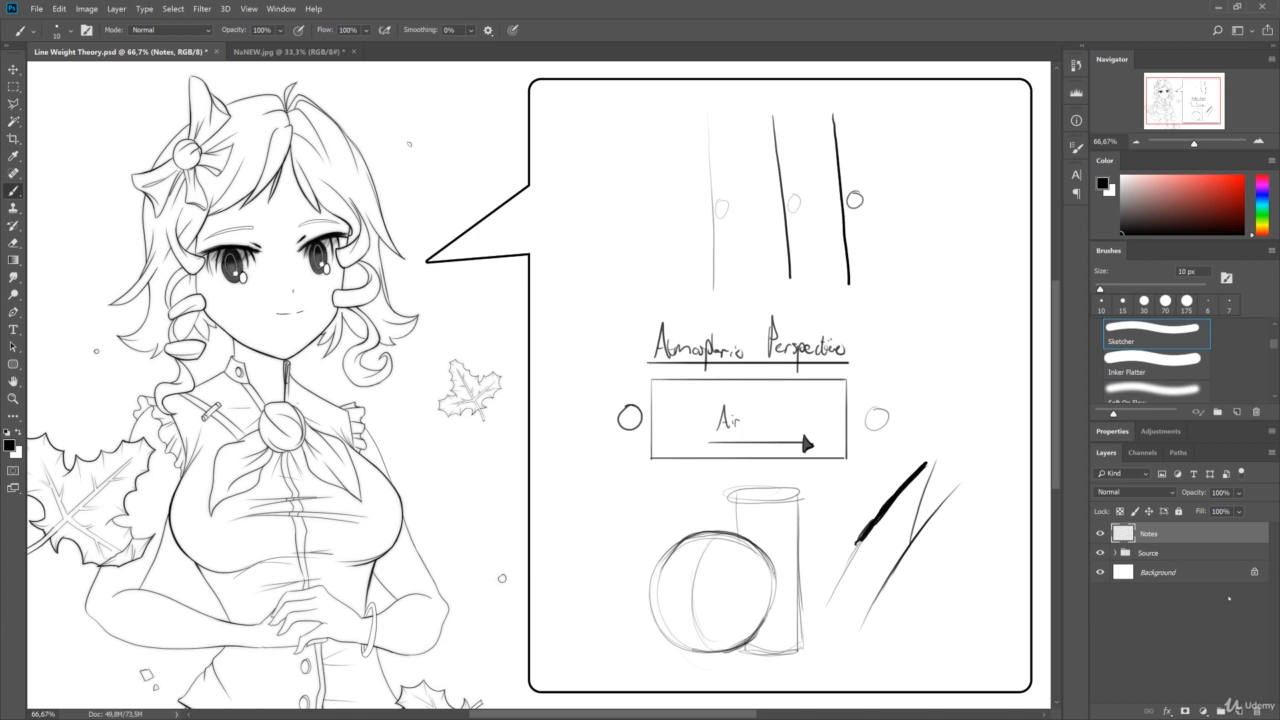
- Add a new layer above Notes, set the brush colour to bright red, and circle the character's bangs
{"action": "left_click", "coordinate": [1239, 711]}
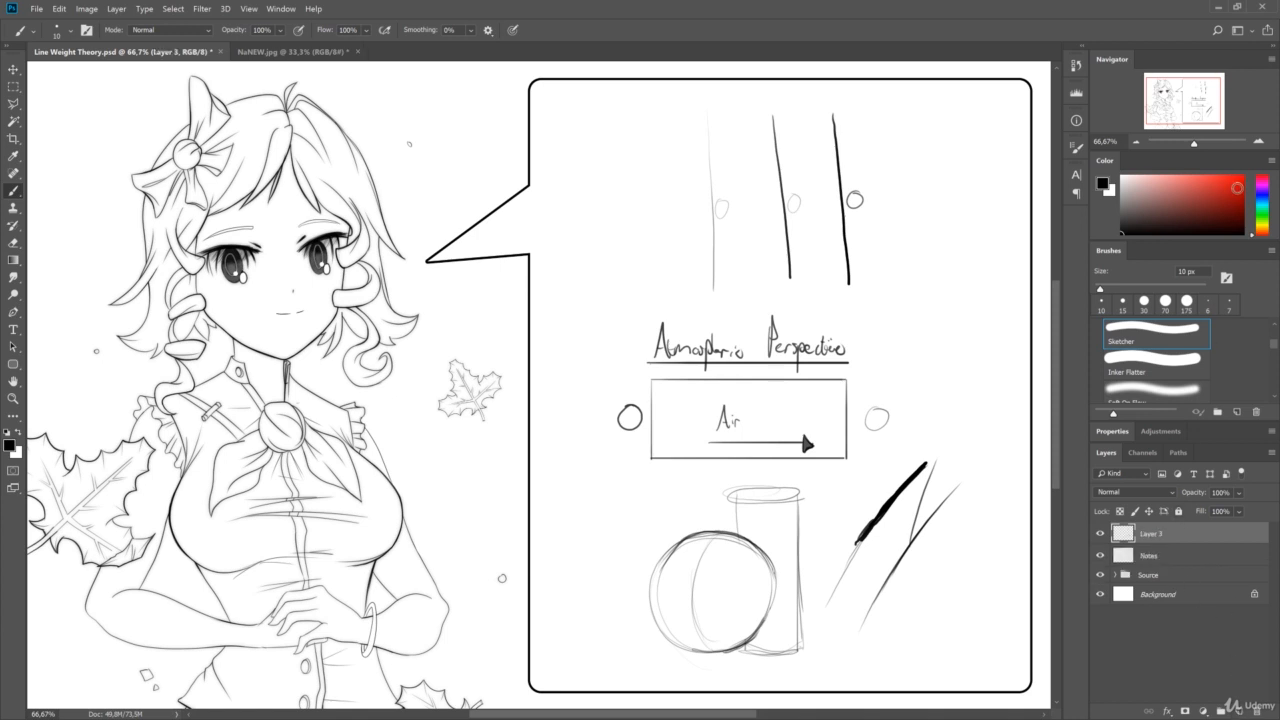
{"action": "left_click_drag", "start_coordinate": [1237, 187], "coordinate": [1243, 176]}
{"action": "mouse_move", "coordinate": [286, 140]}
{"action": "left_mouse_down"}
{"action": "mouse_move", "coordinate": [229, 190]}
{"action": "mouse_move", "coordinate": [257, 218]}
{"action": "mouse_move", "coordinate": [318, 205]}
{"action": "mouse_move", "coordinate": [329, 160]}
{"action": "mouse_move", "coordinate": [288, 140]}
{"action": "mouse_move", "coordinate": [220, 193]}
{"action": "left_mouse_up"}
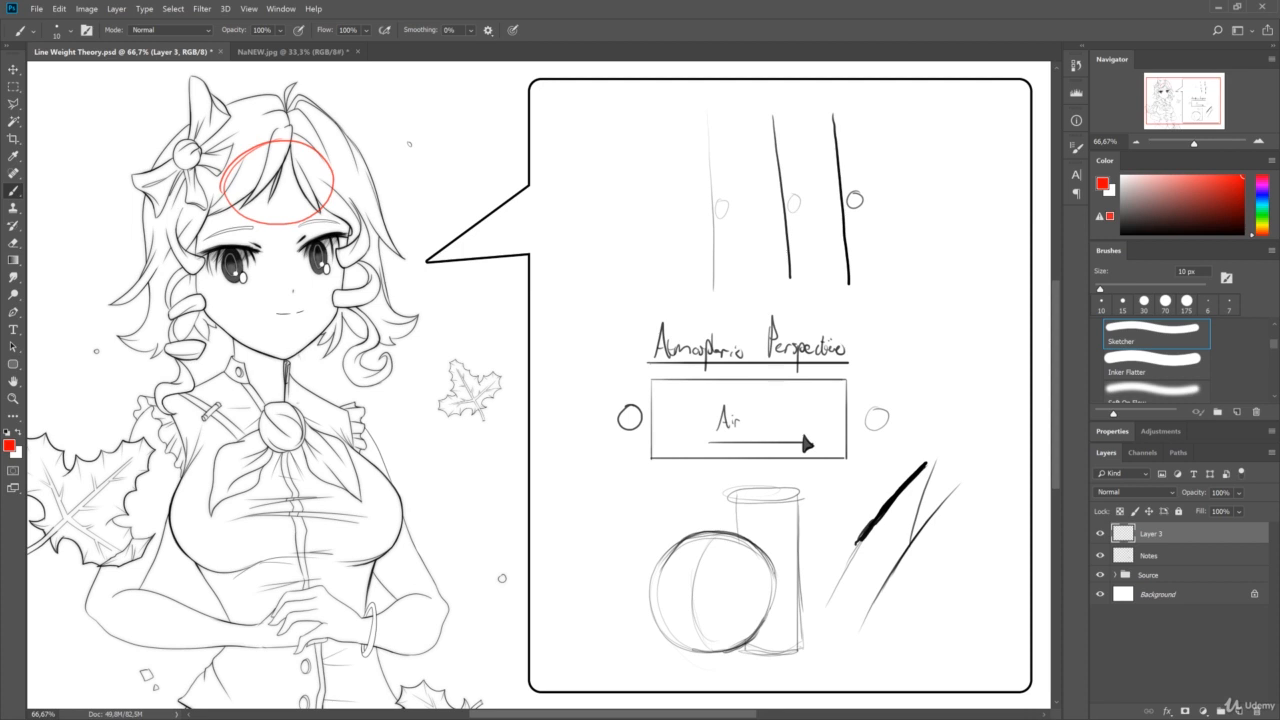
- Outline in red the jawline, both sides of the chest, the sleeve and wrist overlaps at the waist, and the large leaf
{"action": "mouse_move", "coordinate": [296, 350]}
{"action": "left_mouse_down"}
{"action": "mouse_move", "coordinate": [238, 316]}
{"action": "mouse_move", "coordinate": [214, 328]}
{"action": "mouse_move", "coordinate": [256, 366]}
{"action": "mouse_move", "coordinate": [302, 364]}
{"action": "mouse_move", "coordinate": [296, 350]}
{"action": "left_mouse_up"}
{"action": "mouse_move", "coordinate": [180, 466]}
{"action": "left_mouse_down"}
{"action": "mouse_move", "coordinate": [162, 547]}
{"action": "mouse_move", "coordinate": [181, 575]}
{"action": "mouse_move", "coordinate": [218, 551]}
{"action": "mouse_move", "coordinate": [227, 501]}
{"action": "mouse_move", "coordinate": [174, 470]}
{"action": "left_mouse_up"}
{"action": "mouse_move", "coordinate": [364, 452]}
{"action": "left_mouse_down"}
{"action": "mouse_move", "coordinate": [410, 486]}
{"action": "mouse_move", "coordinate": [412, 531]}
{"action": "mouse_move", "coordinate": [380, 558]}
{"action": "mouse_move", "coordinate": [332, 504]}
{"action": "mouse_move", "coordinate": [384, 460]}
{"action": "left_mouse_up"}
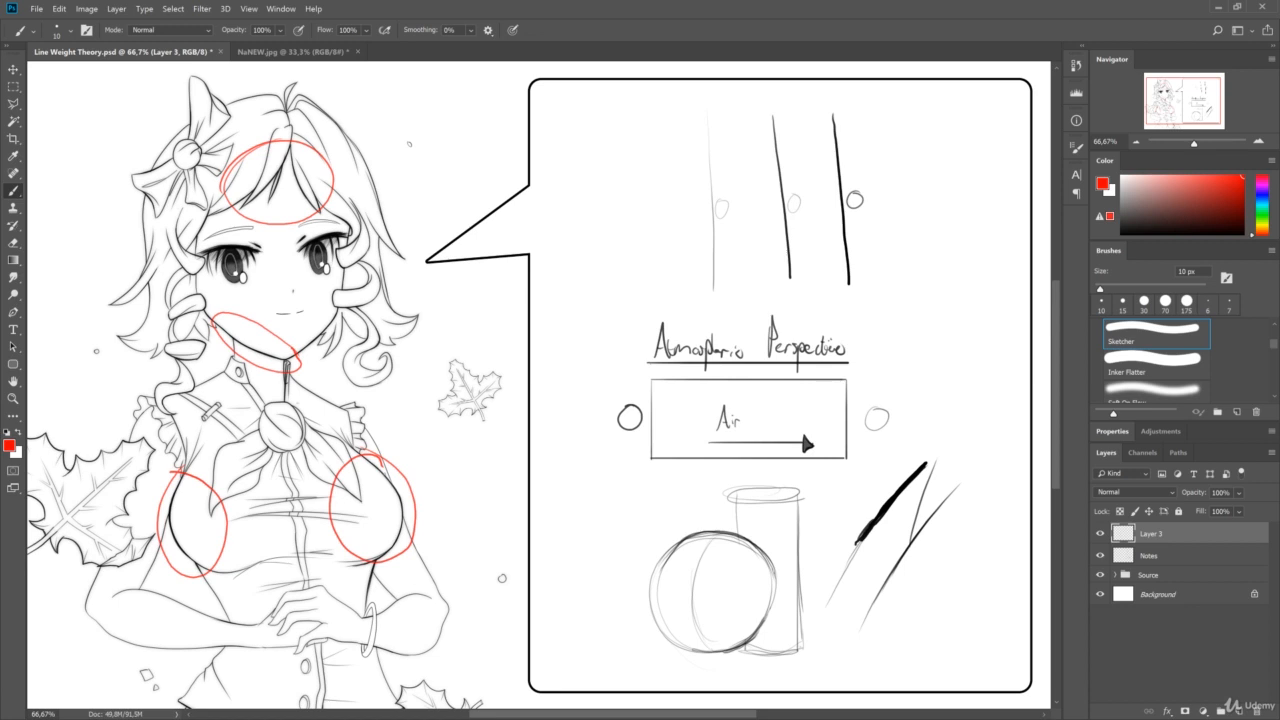
{"action": "mouse_move", "coordinate": [240, 614]}
{"action": "left_mouse_down"}
{"action": "mouse_move", "coordinate": [222, 614]}
{"action": "mouse_move", "coordinate": [242, 636]}
{"action": "mouse_move", "coordinate": [250, 616]}
{"action": "mouse_move", "coordinate": [228, 610]}
{"action": "mouse_move", "coordinate": [240, 661]}
{"action": "mouse_move", "coordinate": [244, 641]}
{"action": "left_mouse_up"}
{"action": "mouse_move", "coordinate": [378, 636]}
{"action": "left_mouse_down"}
{"action": "mouse_move", "coordinate": [366, 662]}
{"action": "mouse_move", "coordinate": [372, 627]}
{"action": "left_mouse_up"}
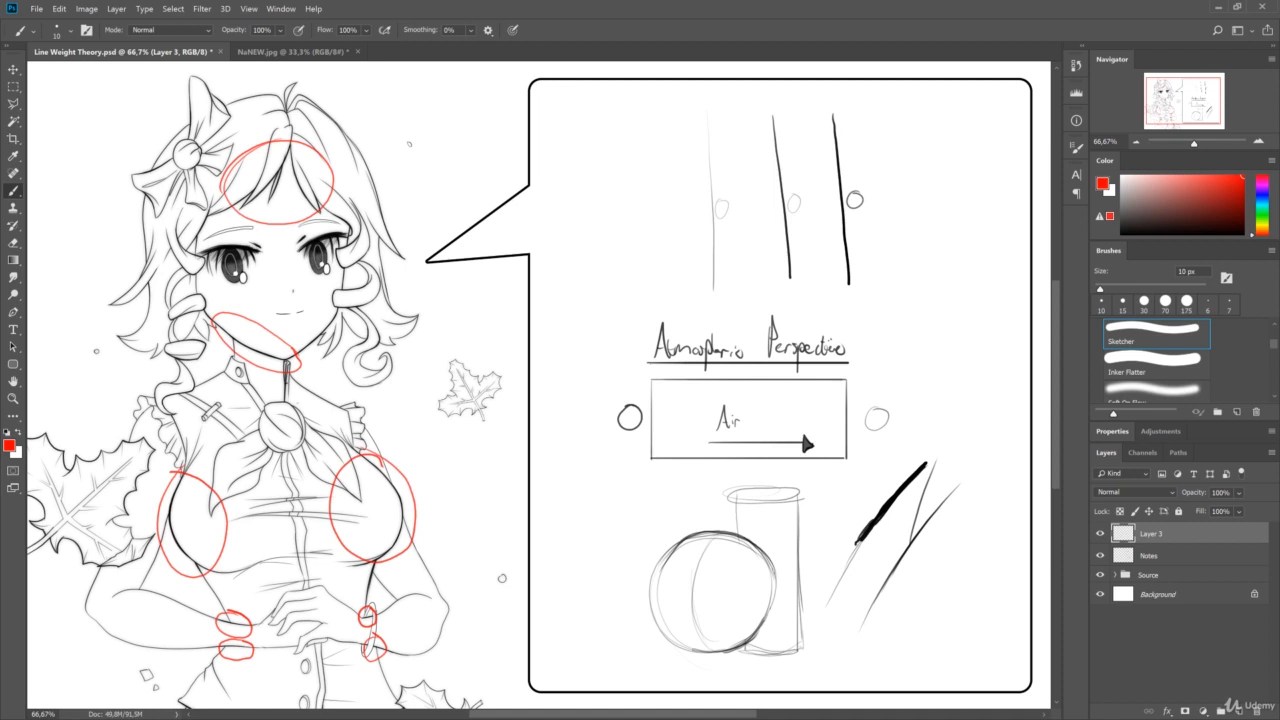
{"action": "mouse_move", "coordinate": [136, 520]}
{"action": "left_mouse_down"}
{"action": "mouse_move", "coordinate": [156, 458]}
{"action": "mouse_move", "coordinate": [140, 431]}
{"action": "mouse_move", "coordinate": [34, 442]}
{"action": "mouse_move", "coordinate": [34, 518]}
{"action": "mouse_move", "coordinate": [76, 582]}
{"action": "mouse_move", "coordinate": [148, 556]}
{"action": "mouse_move", "coordinate": [138, 500]}
{"action": "left_mouse_up"}
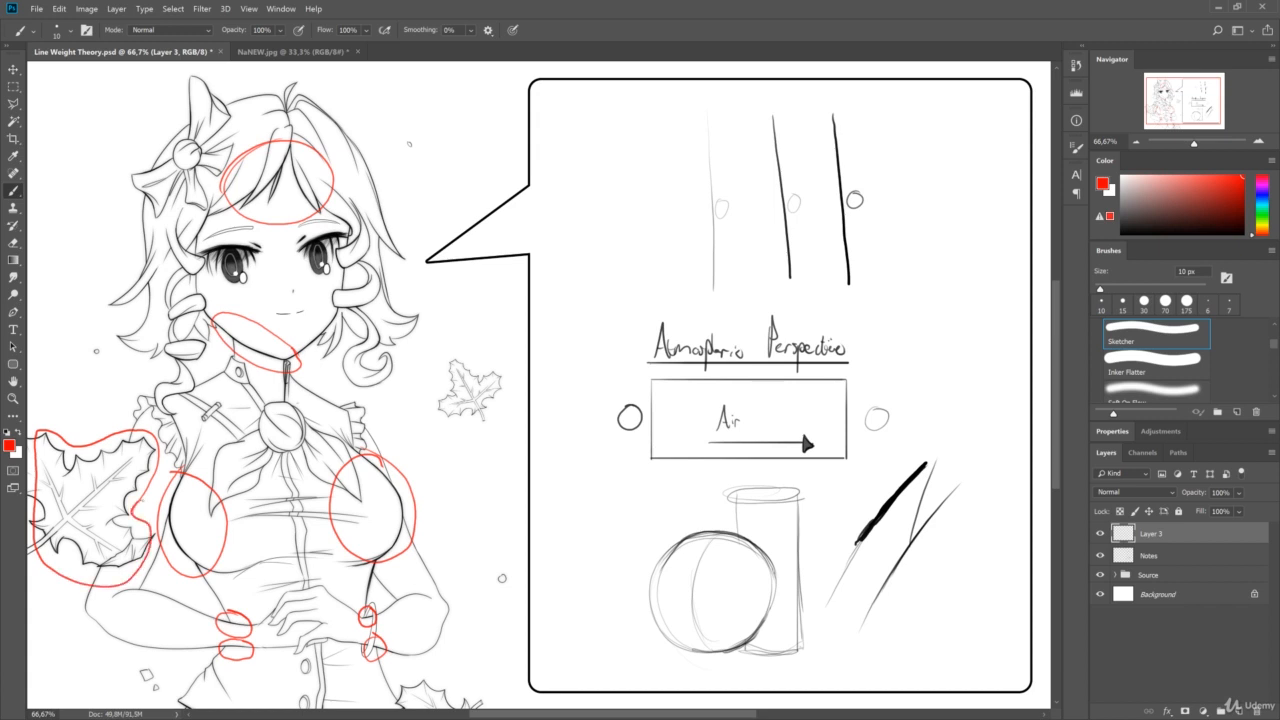